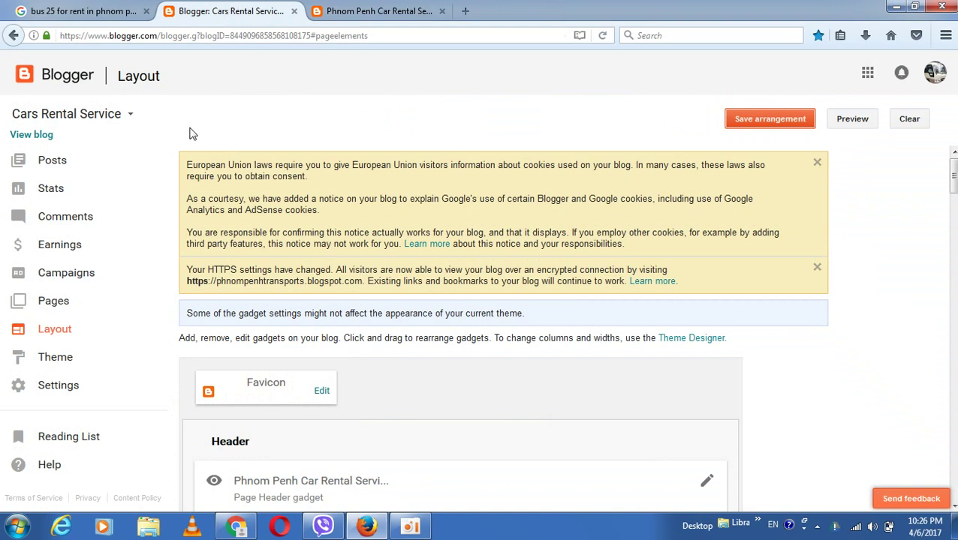
Open the third-party URL setup for the blog address in the blog's basic settings.
click(56, 388)
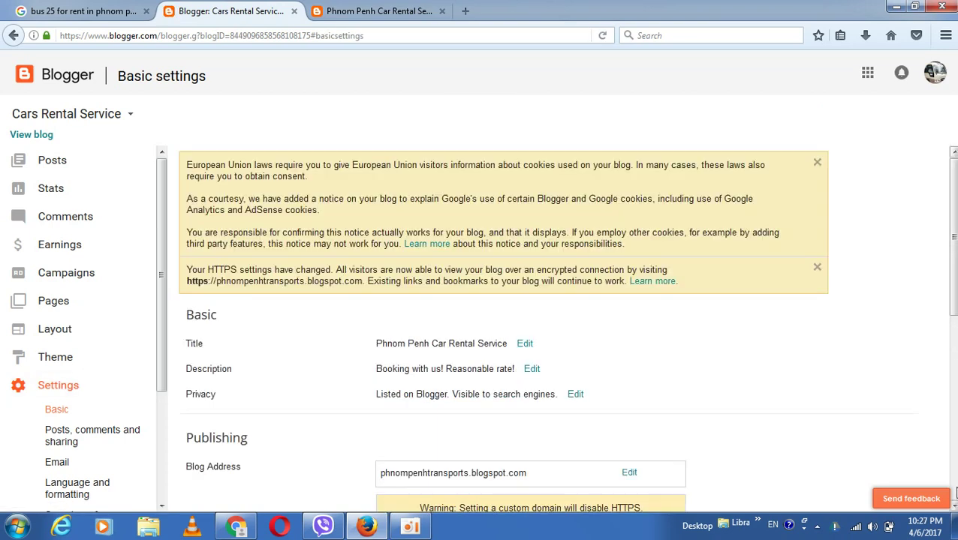
click(953, 507)
click(953, 508)
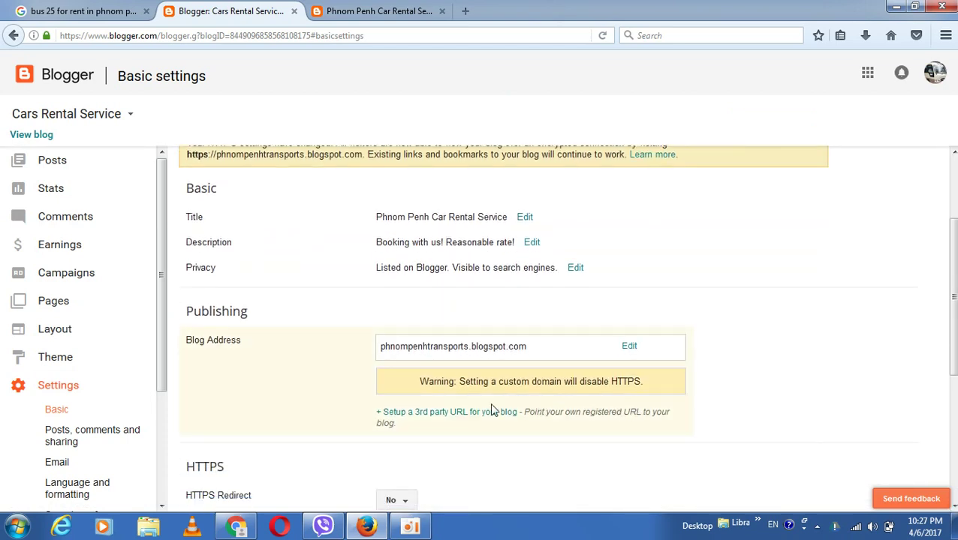
click(447, 414)
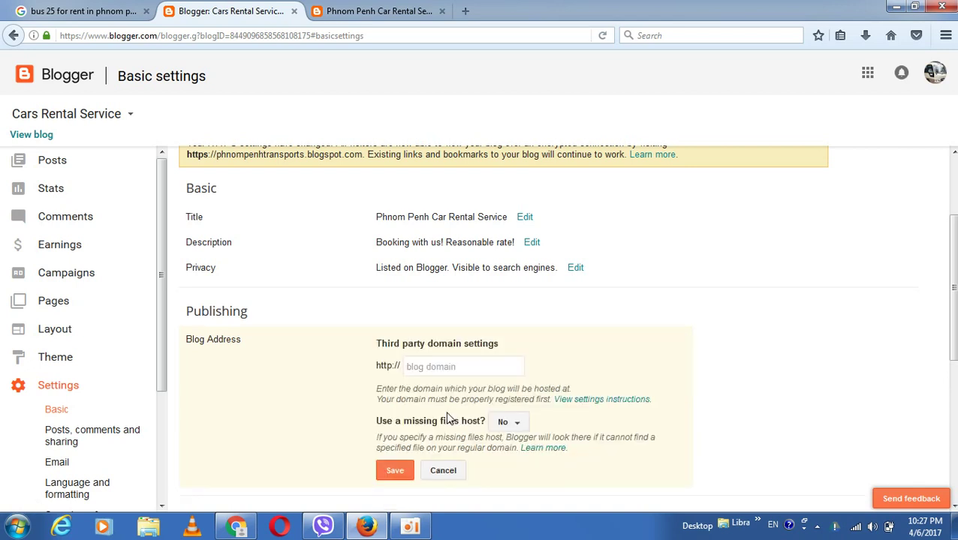
Try to save phnompenhtransports.com as the blog's third-party domain.
click(470, 367)
text(ww)
text(phnomp)
text(enhtransports)
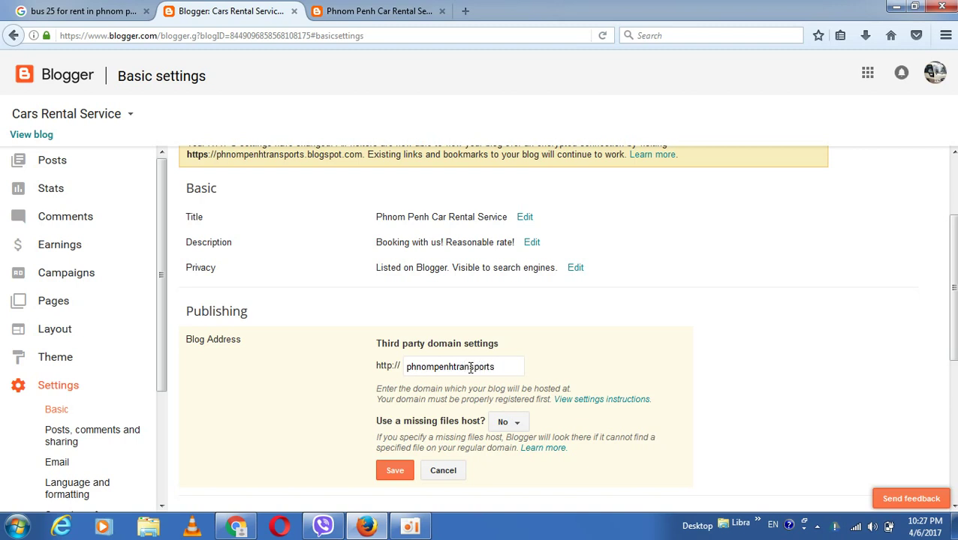
text(.com)
click(396, 472)
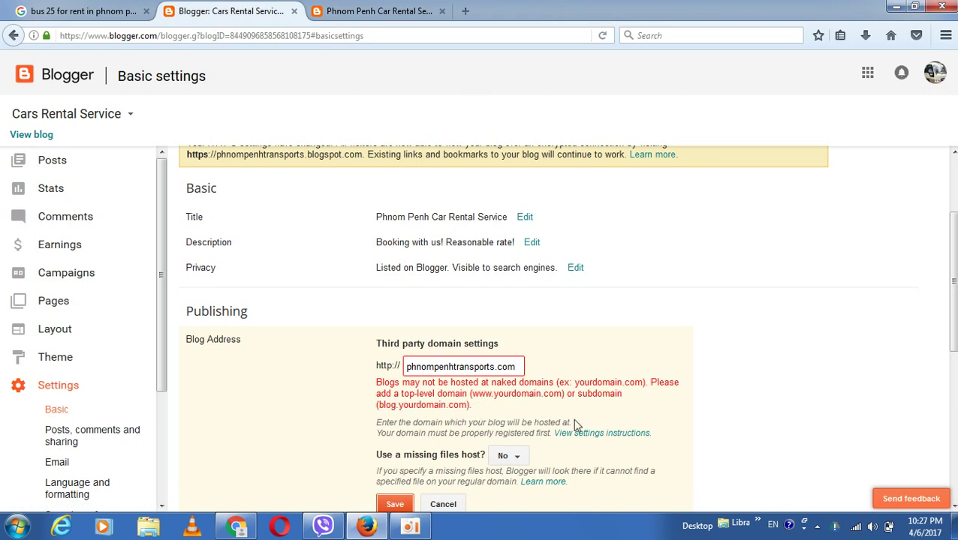
click(953, 507)
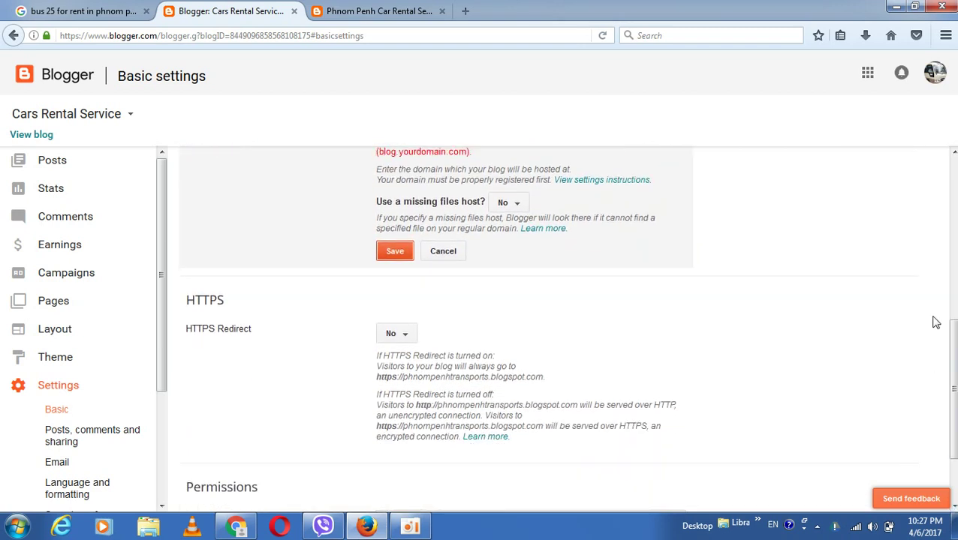
click(953, 155)
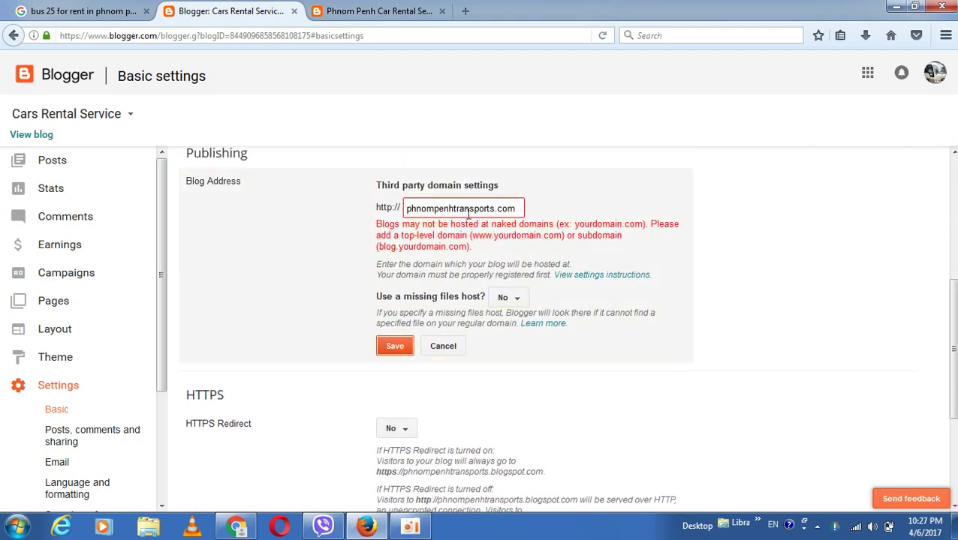
click(409, 213)
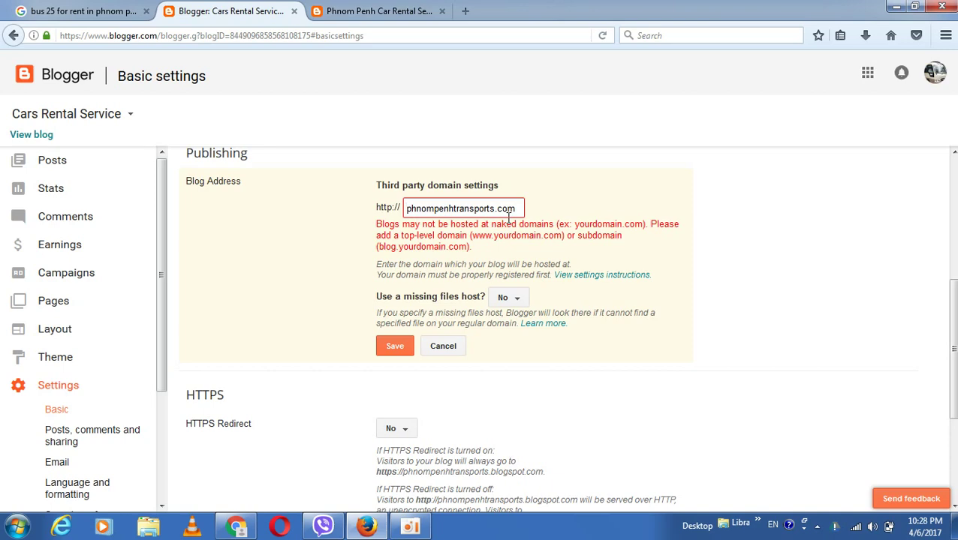
text(www)
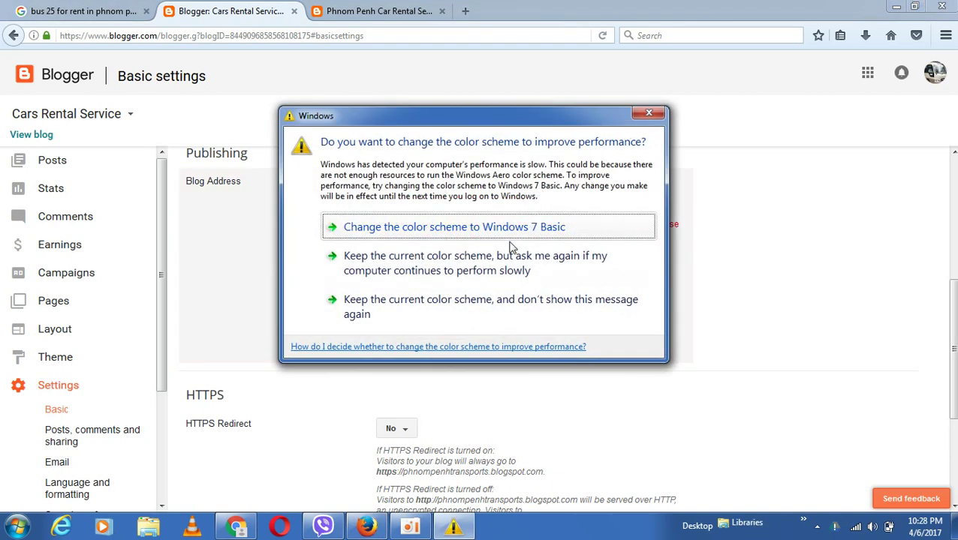
click(528, 236)
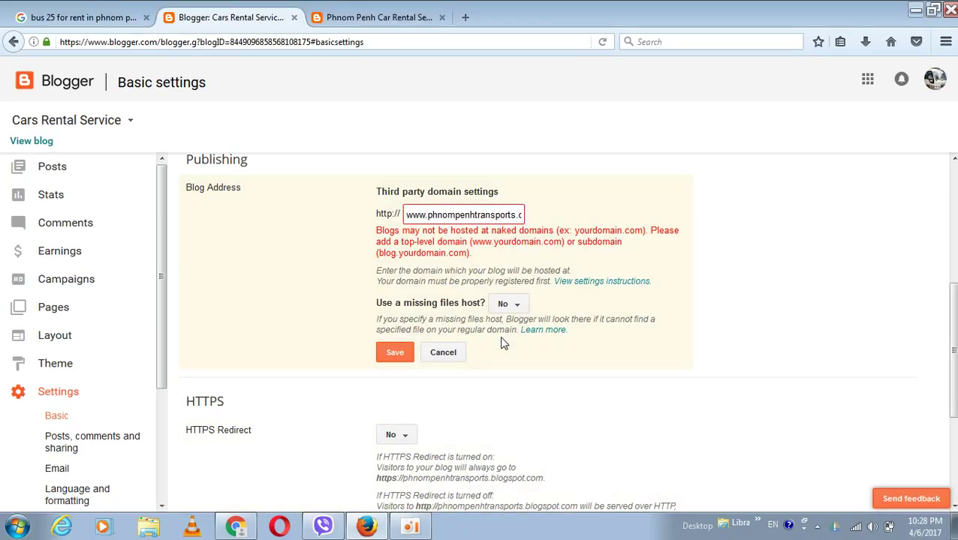
click(395, 353)
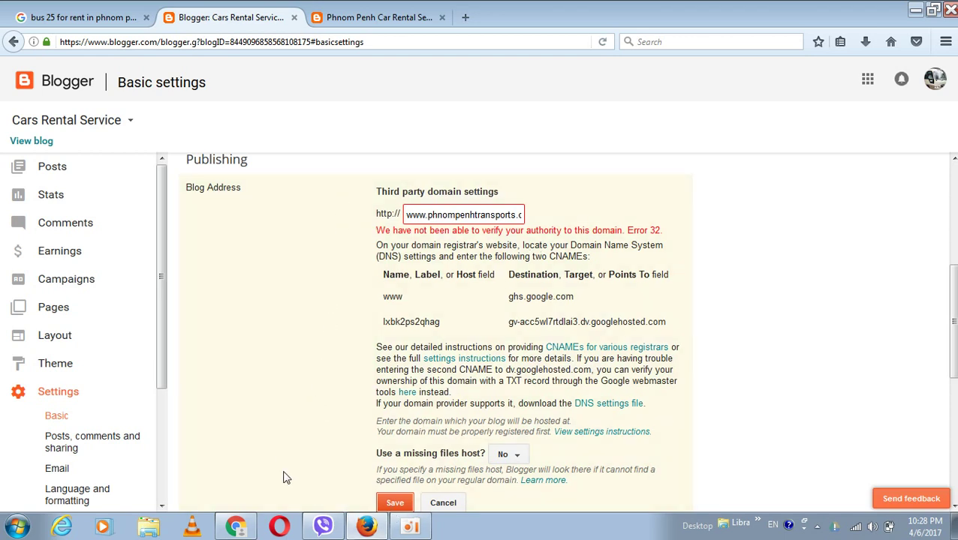
Switch to GoDaddy in Chrome and open the settings of the phnompenhtransports.com domain.
click(236, 528)
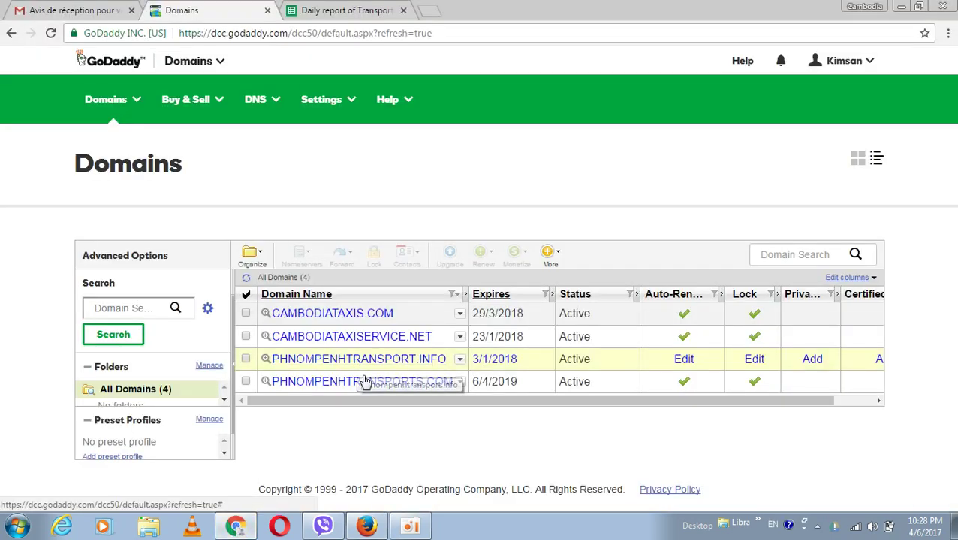
click(348, 383)
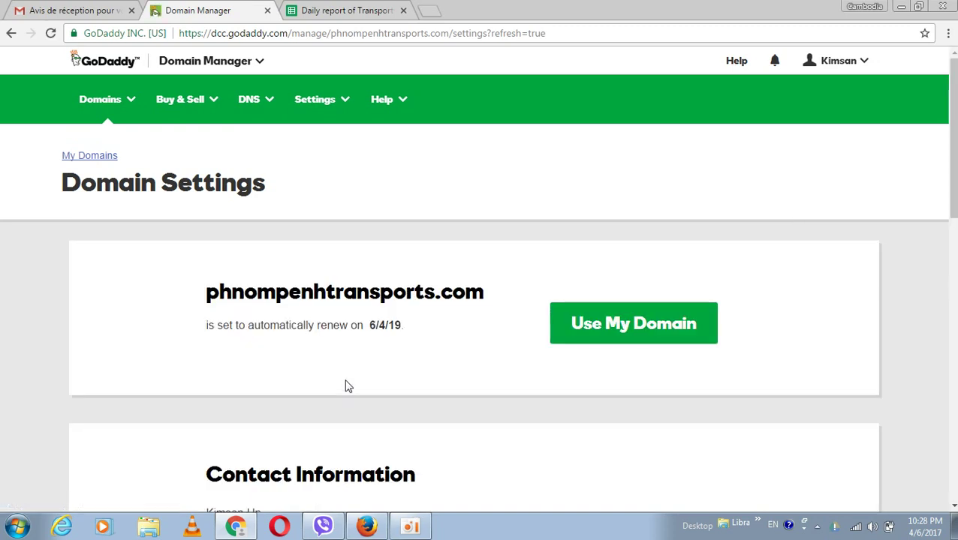
click(581, 335)
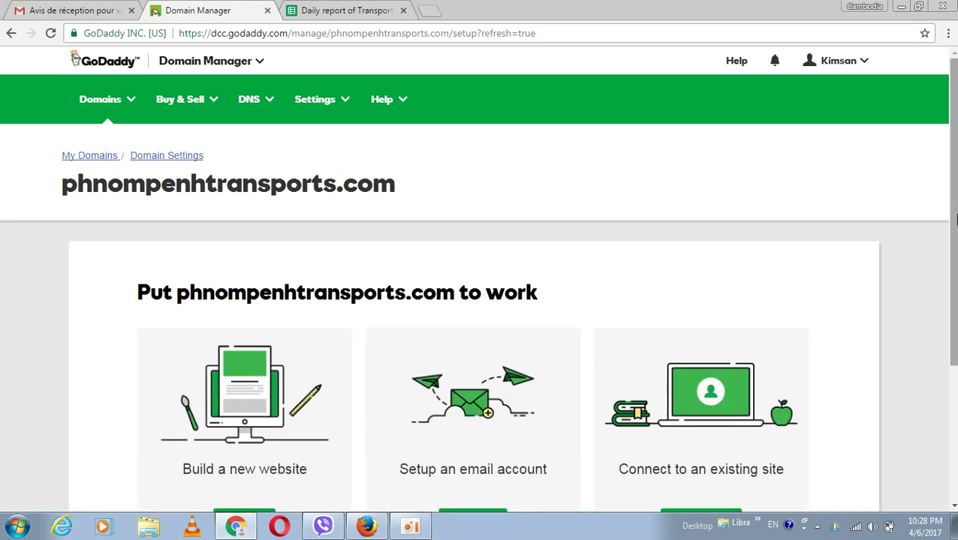
scroll(955, 218, down, 3)
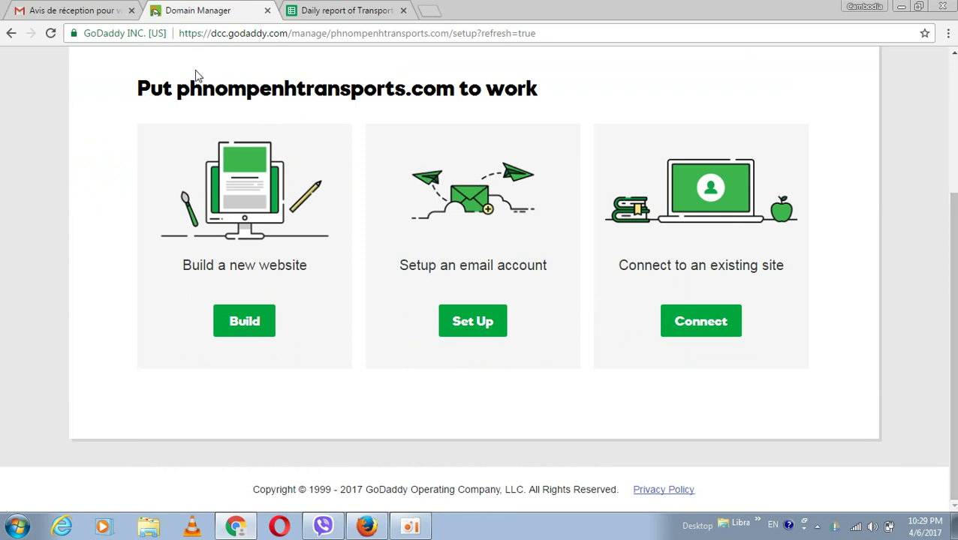
click(11, 34)
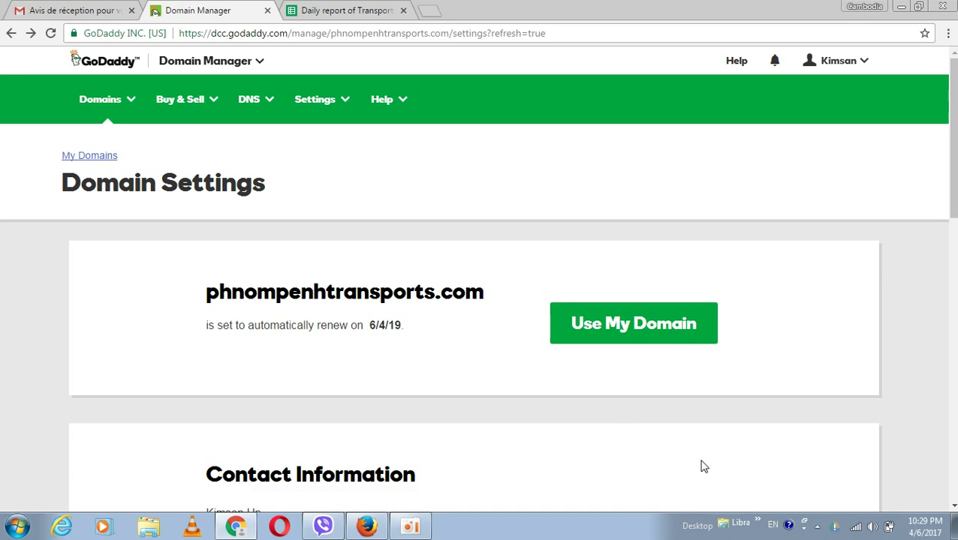
scroll(703, 466, down, 4)
scroll(702, 466, down, 2)
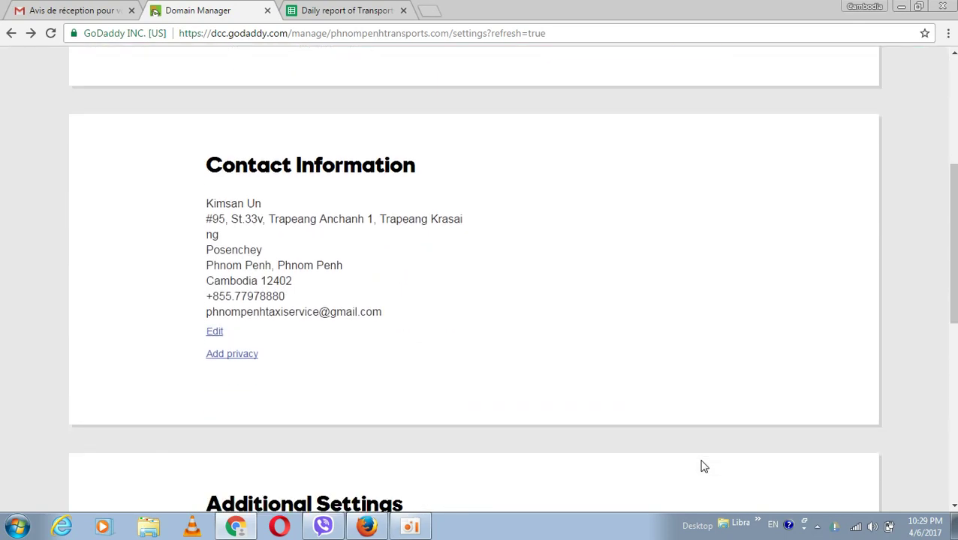
scroll(702, 466, down, 5)
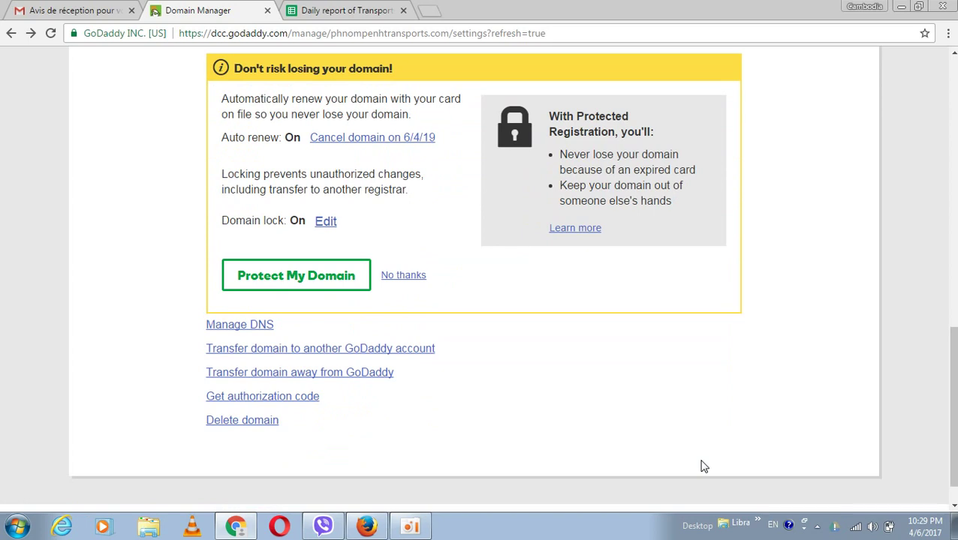
click(413, 527)
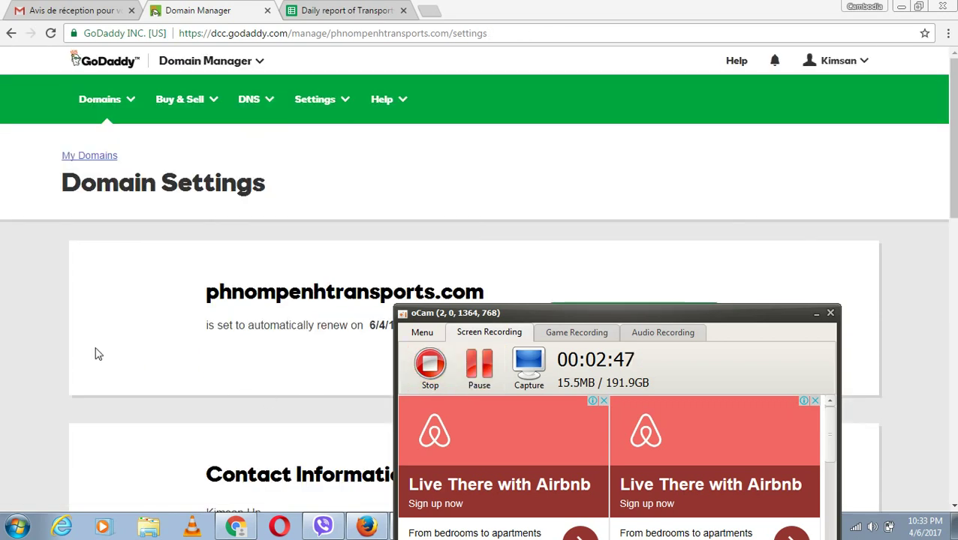
click(95, 355)
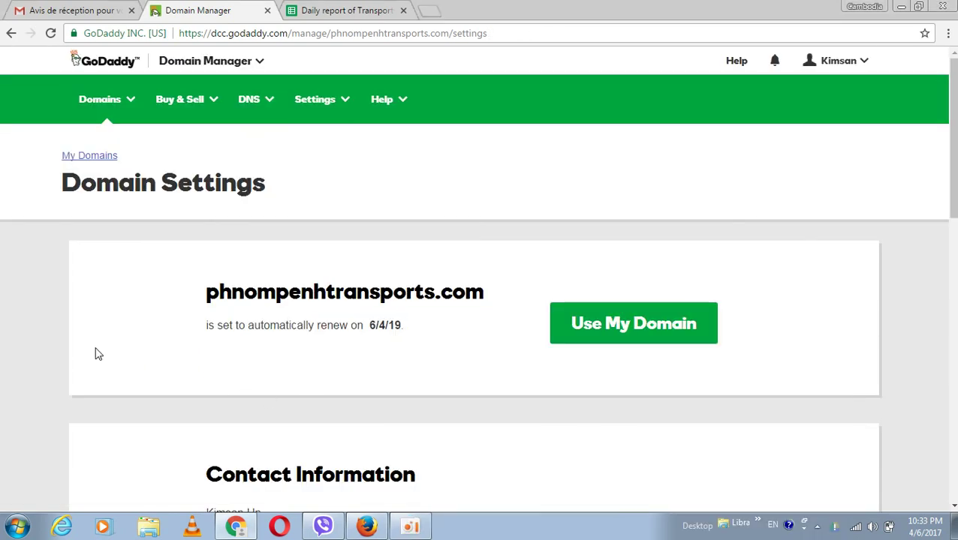
Go to the list of all domains and reopen the settings of phnompenhtransports.com.
click(127, 97)
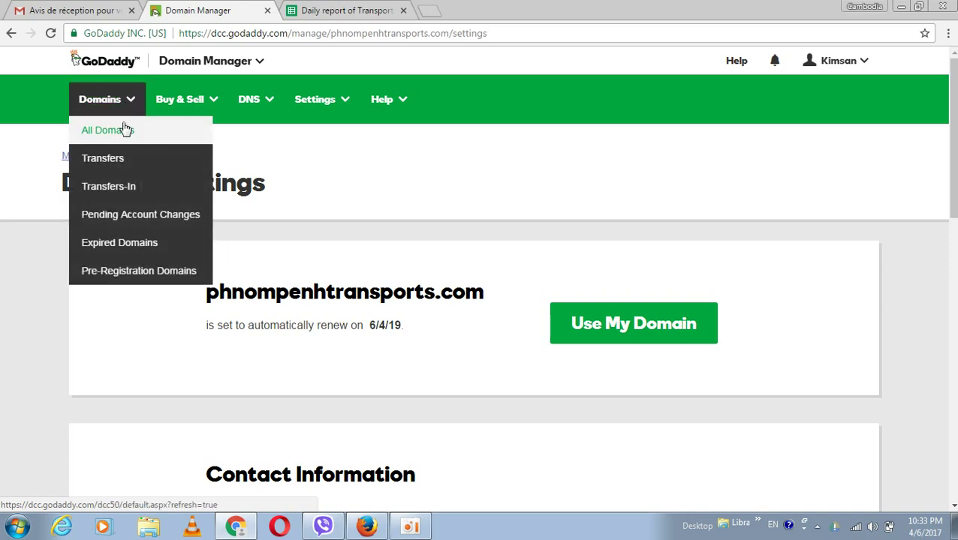
click(126, 129)
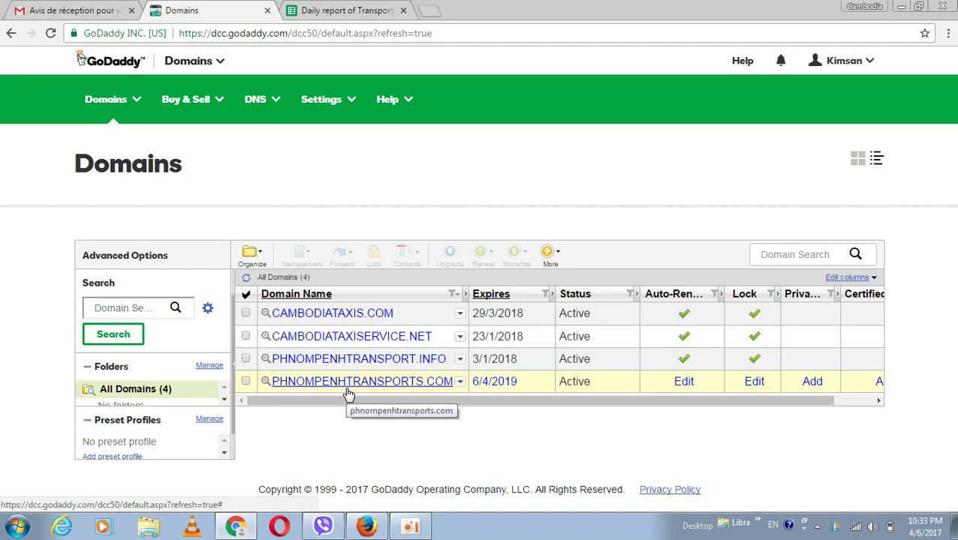
click(363, 384)
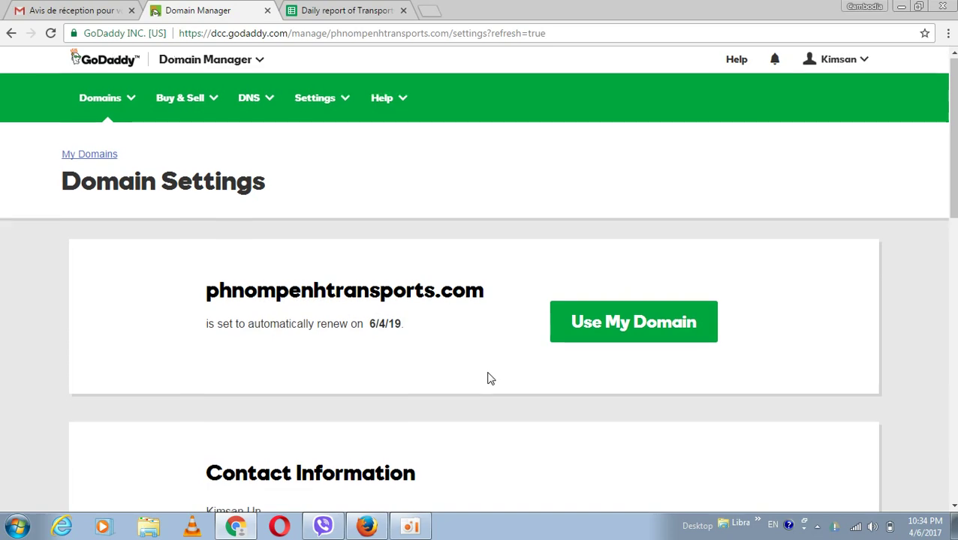
Open DNS management for phnompenhtransports.com from its additional settings and bring up the CNAME records.
scroll(487, 379, down, 3)
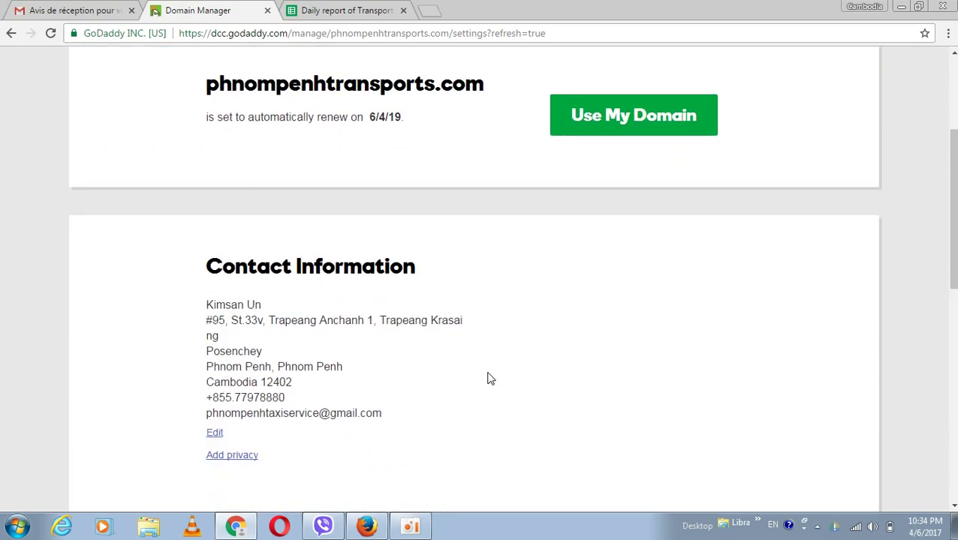
scroll(487, 379, down, 1)
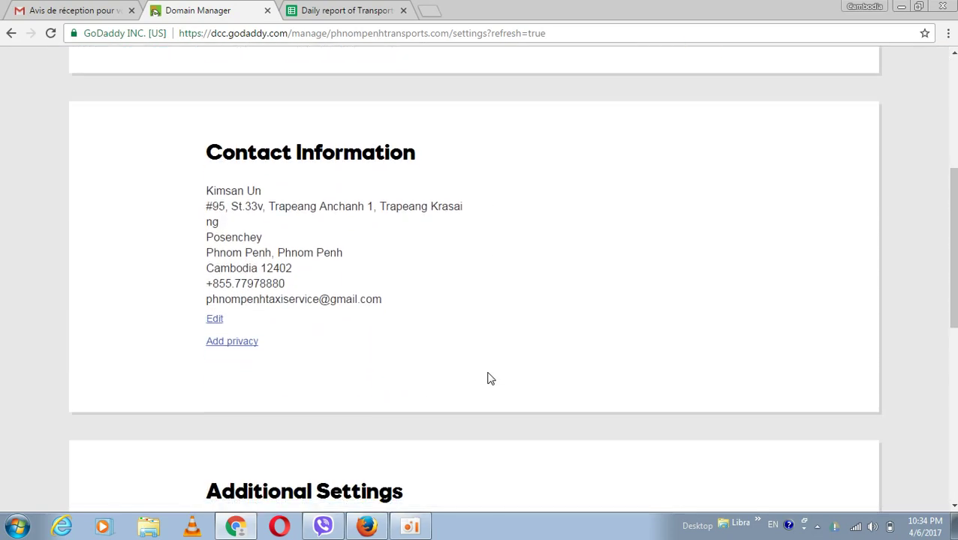
scroll(487, 379, down, 5)
scroll(487, 379, down, 1)
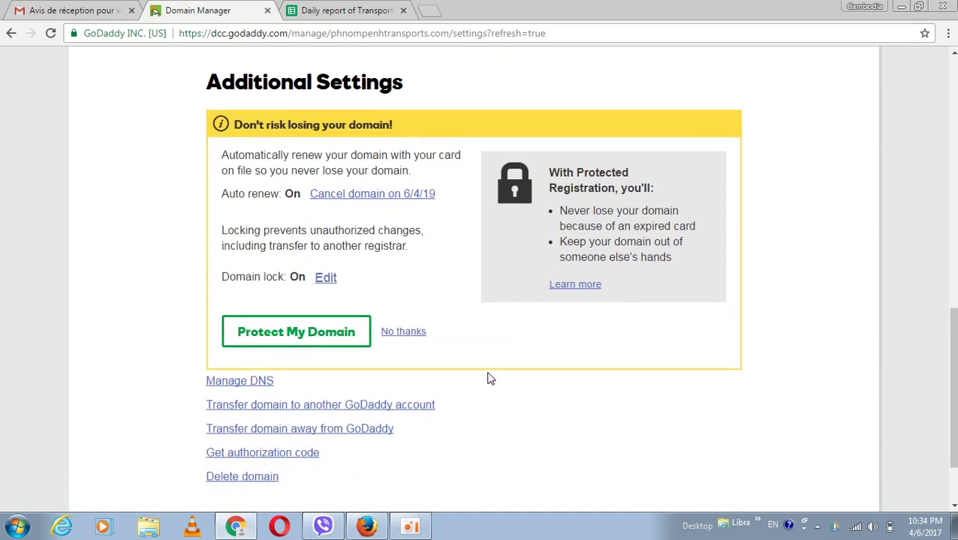
click(238, 388)
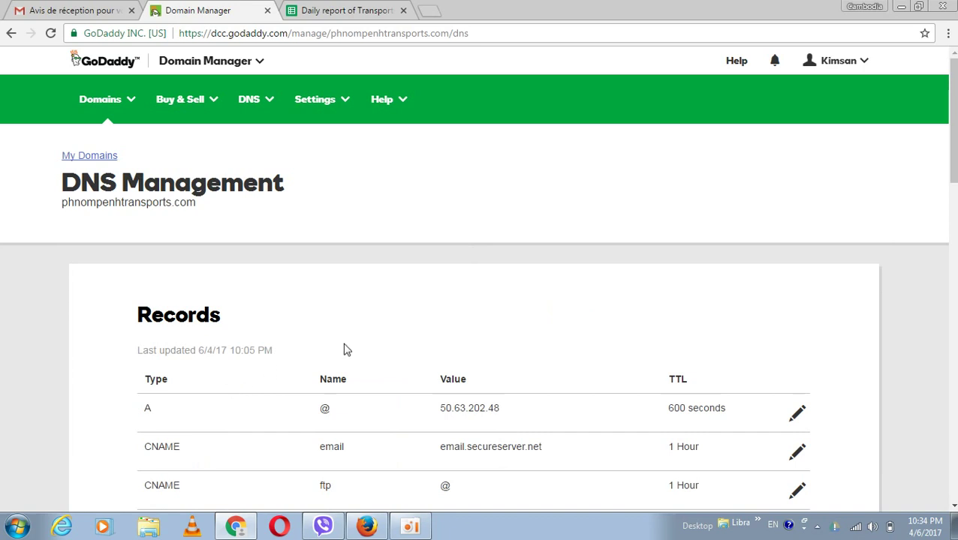
scroll(388, 344, down, 2)
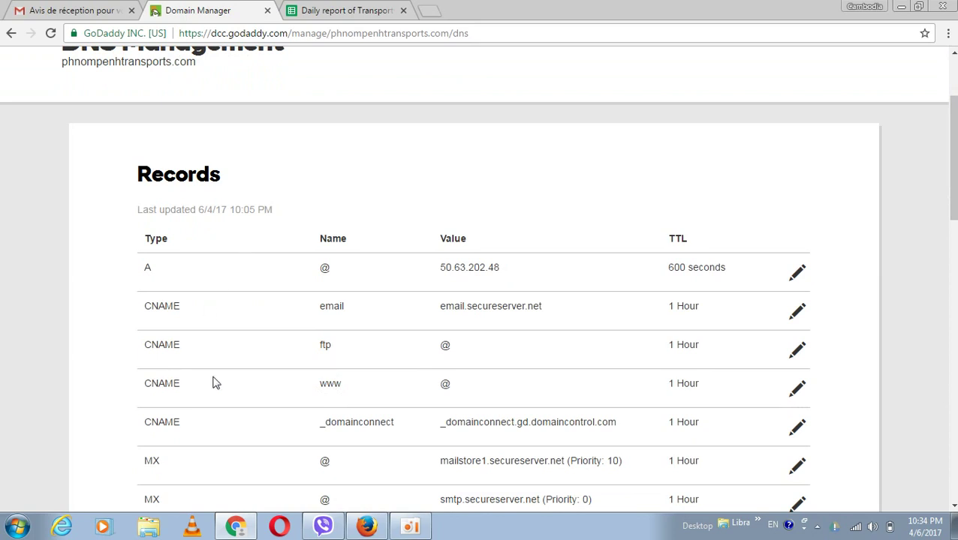
Switch to Blogger in Firefox and copy ghs.google.com, the destination of the www CNAME.
click(366, 527)
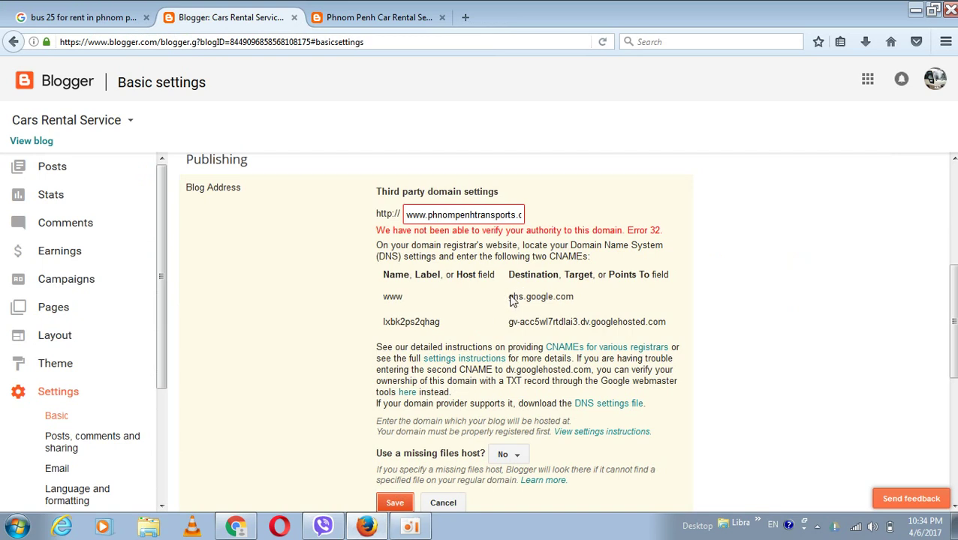
drag(508, 296, 574, 299)
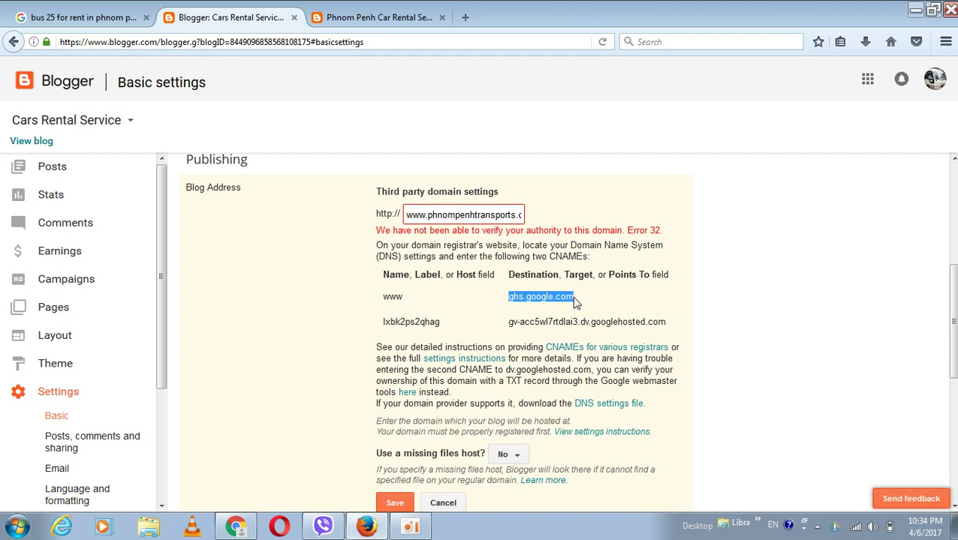
right_click(576, 301)
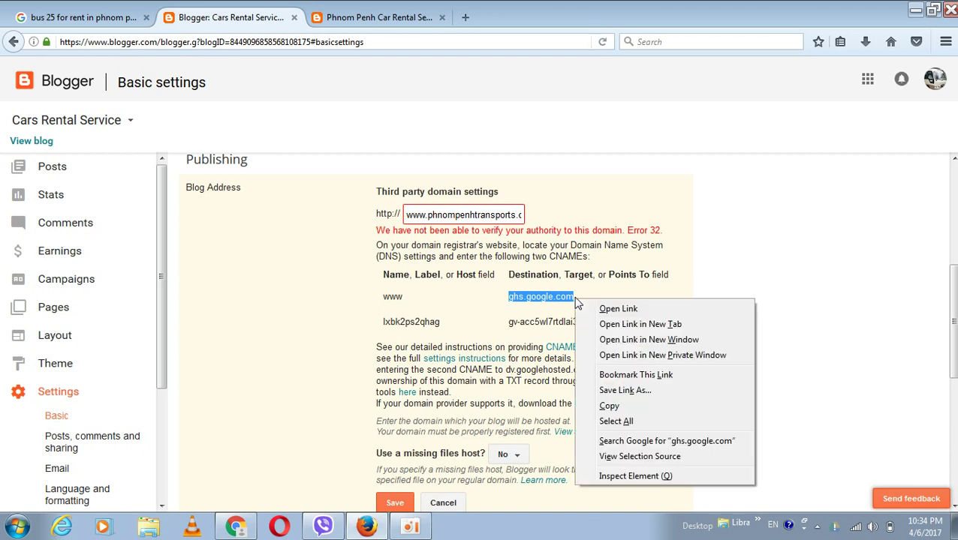
click(575, 301)
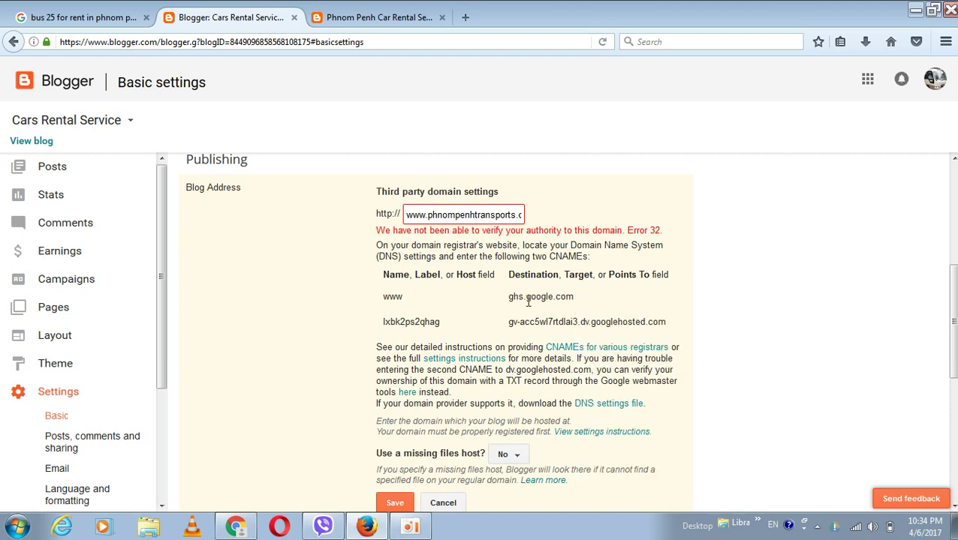
drag(509, 297, 580, 308)
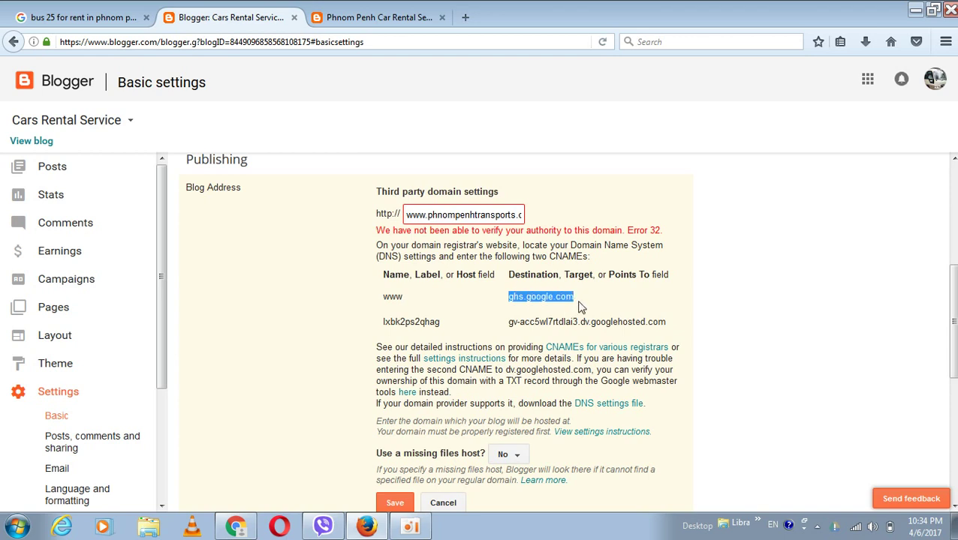
right_click(562, 300)
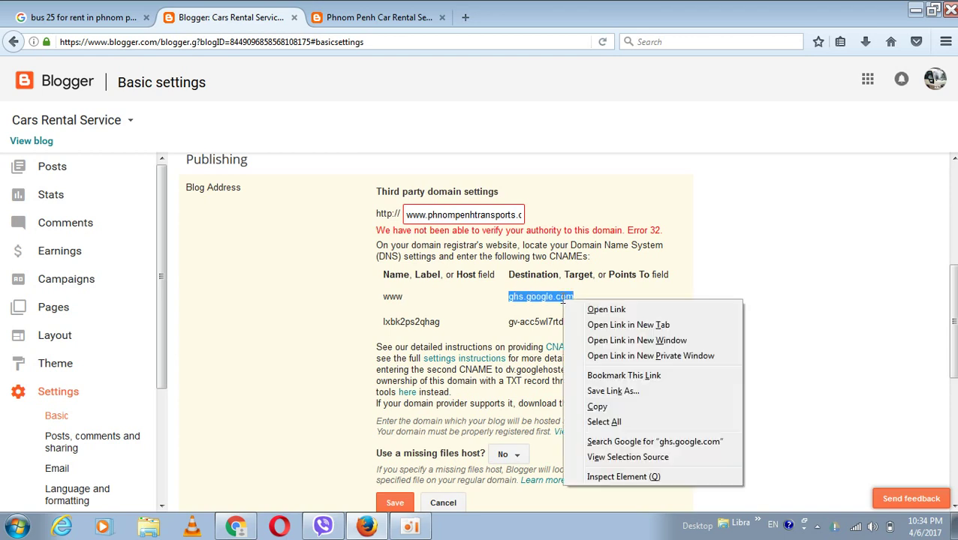
click(597, 407)
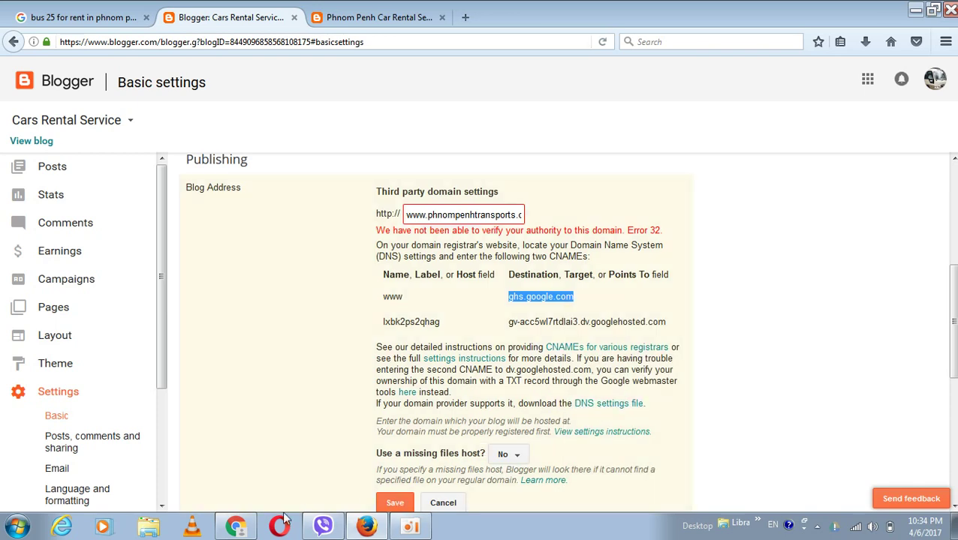
Switch to GoDaddy in Chrome and point the www CNAME record to ghs.google.com, then save the record.
click(236, 525)
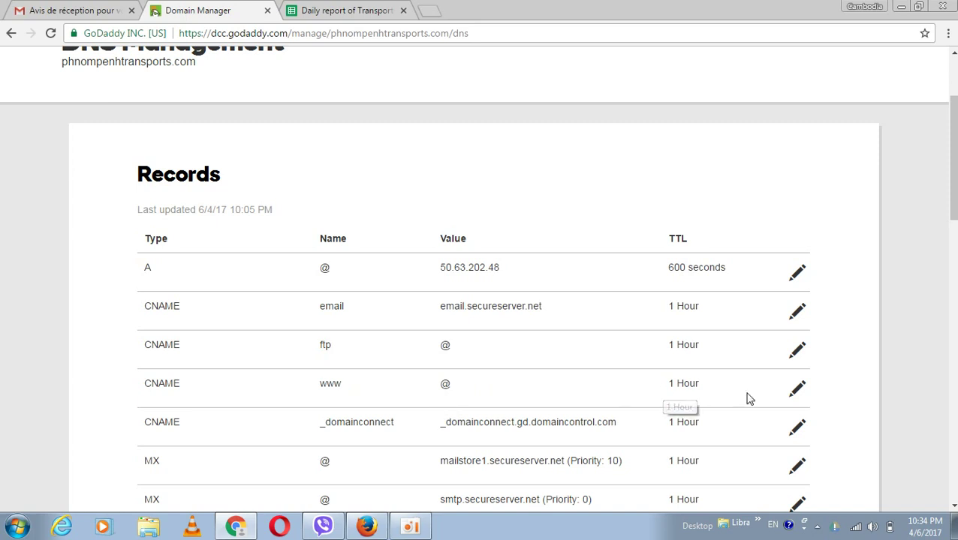
click(795, 391)
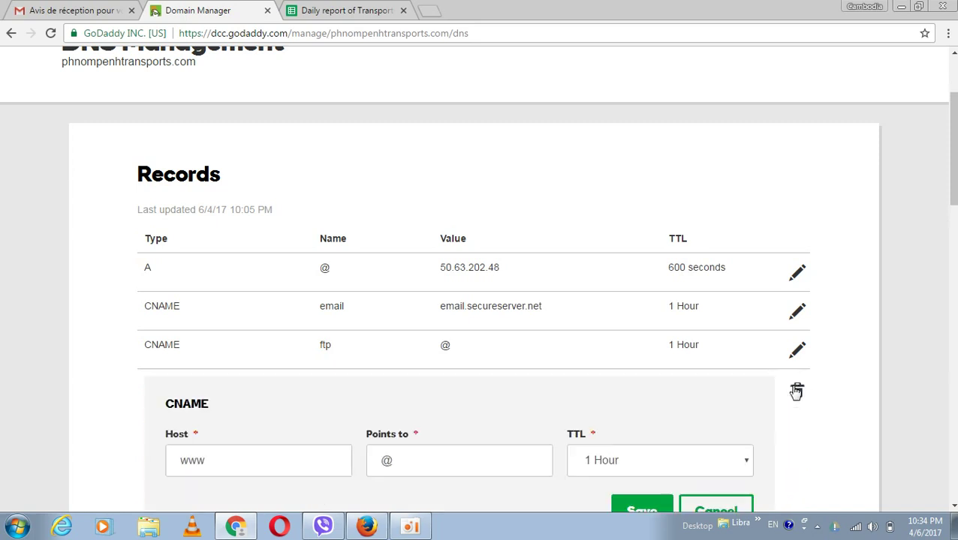
click(492, 455)
key(BackSpace)
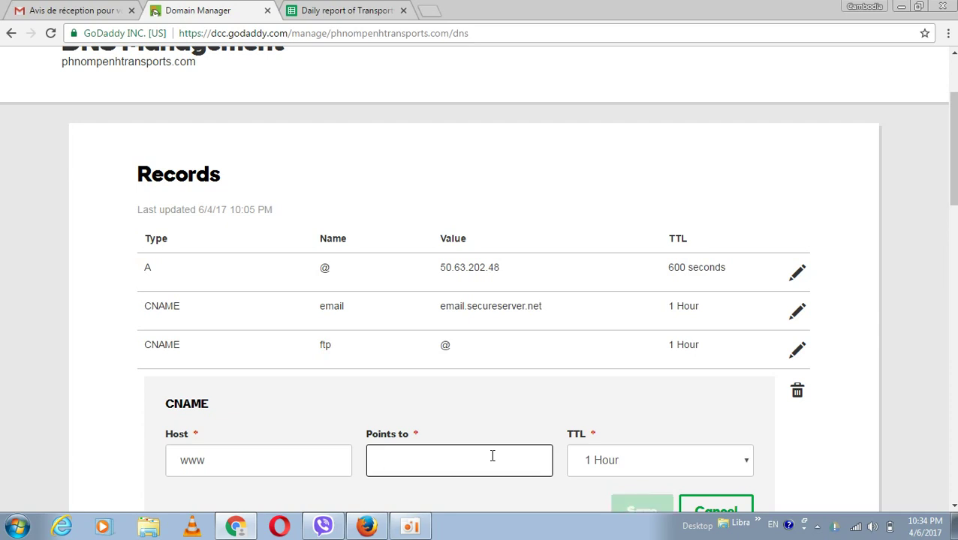
key(ctrl+v)
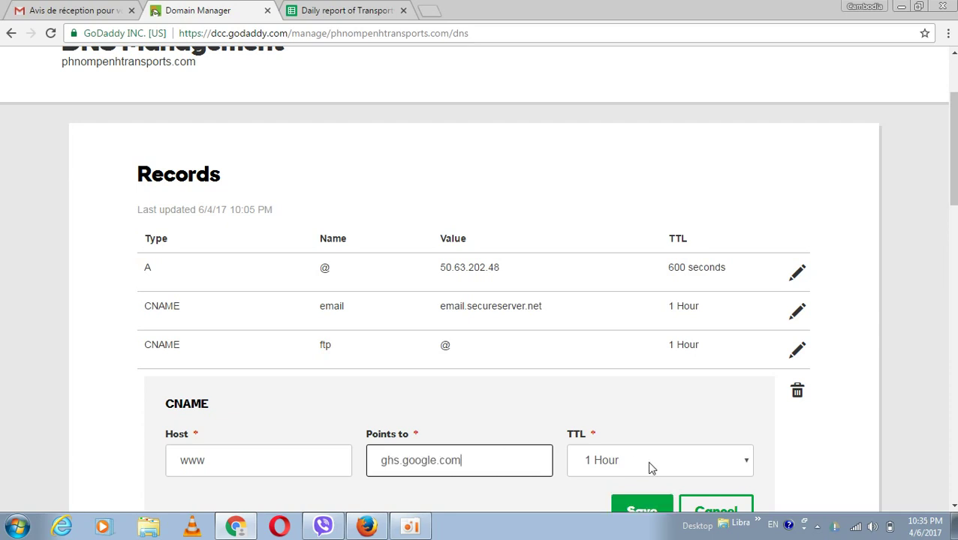
click(953, 509)
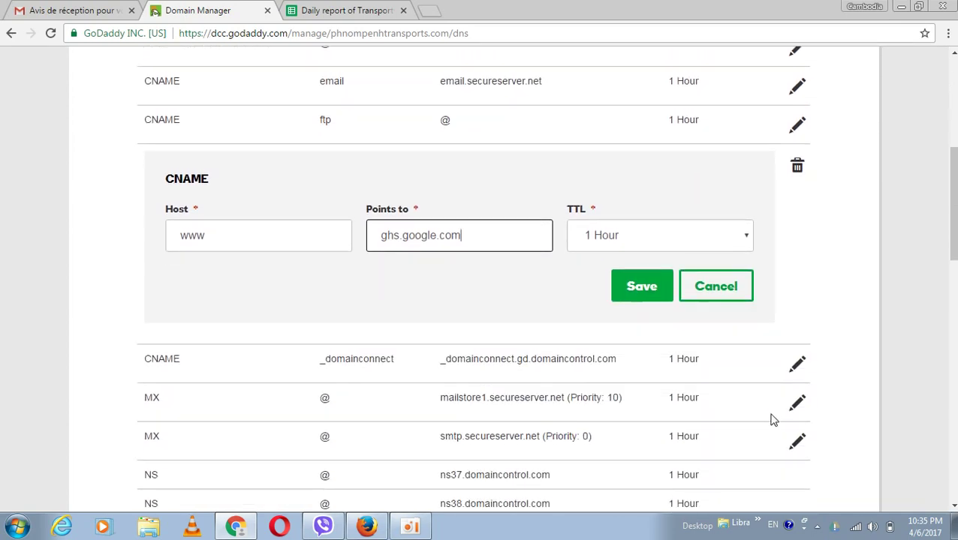
click(642, 288)
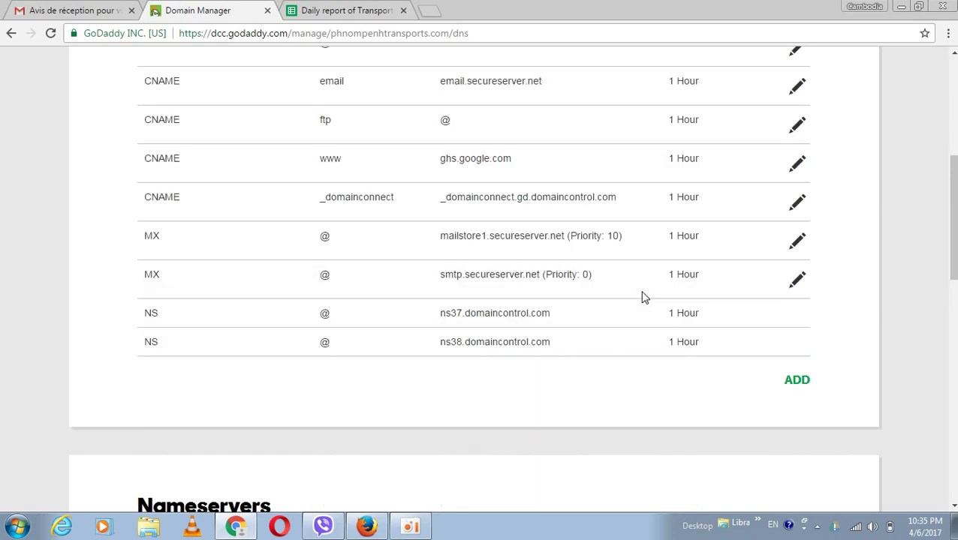
Switch to Blogger in Firefox and copy the host name of the second CNAME, the domain verification one.
click(367, 526)
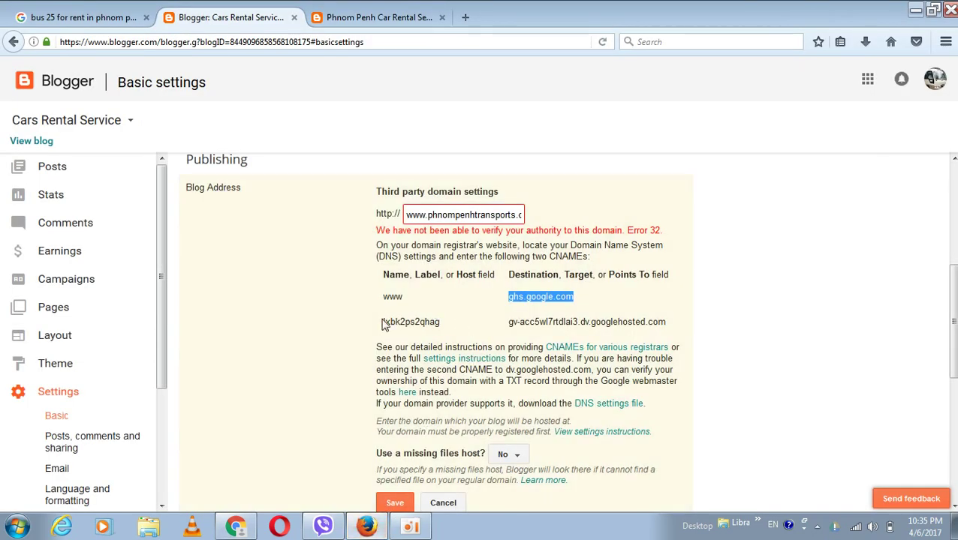
drag(383, 321, 437, 322)
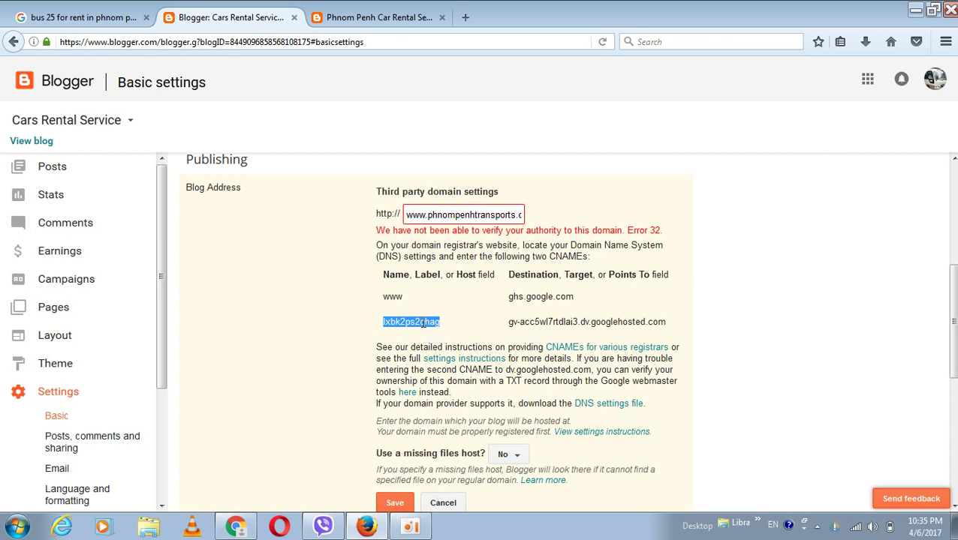
right_click(423, 333)
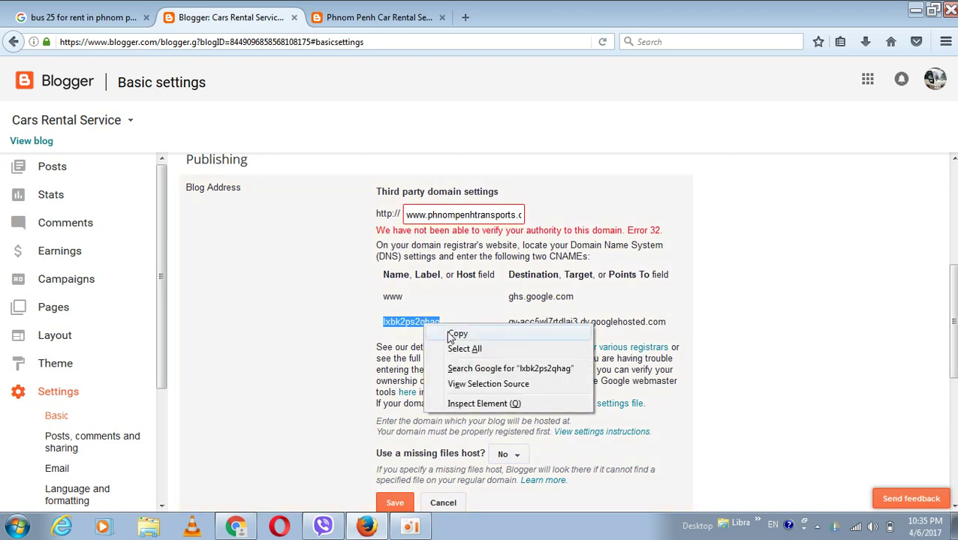
click(453, 335)
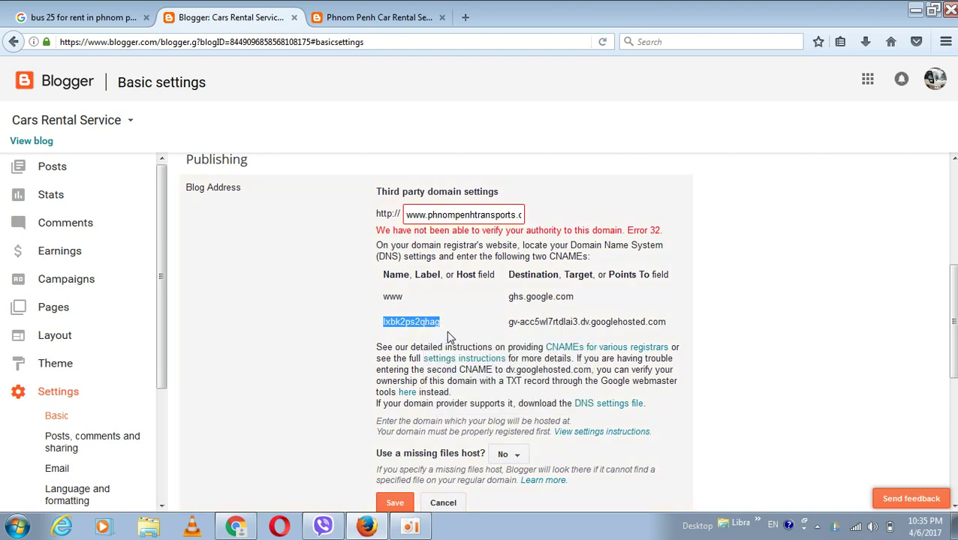
Switch to GoDaddy in Chrome and add a new CNAME record with the copied verification host name as its host.
click(237, 528)
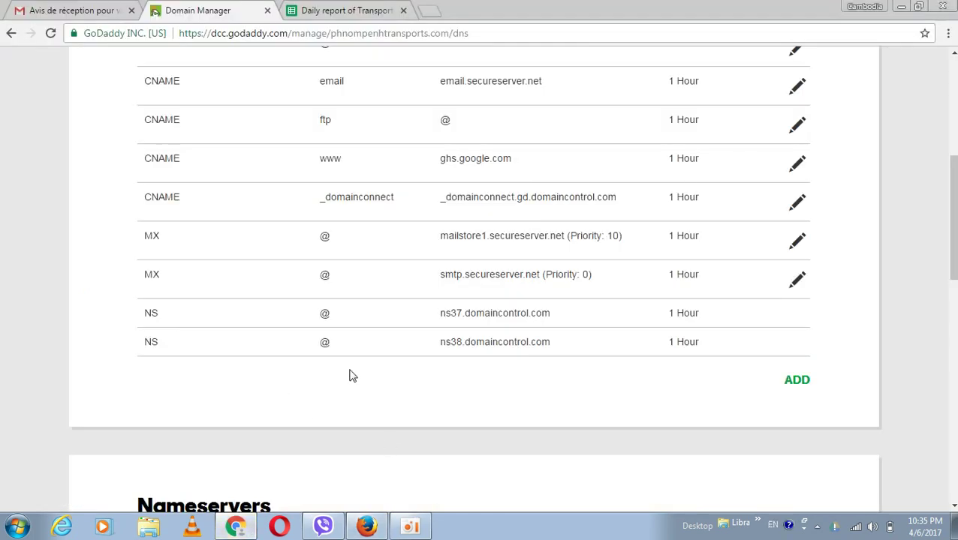
click(794, 386)
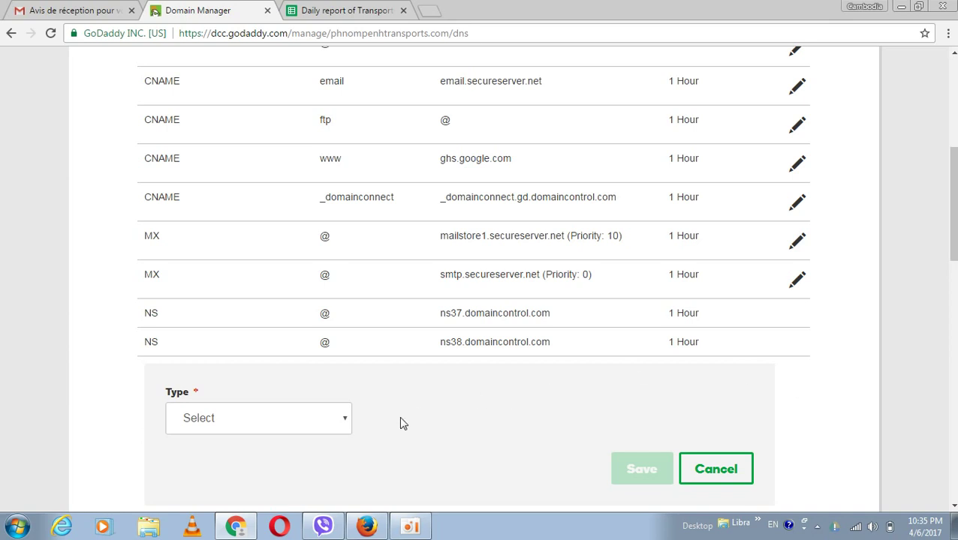
click(339, 423)
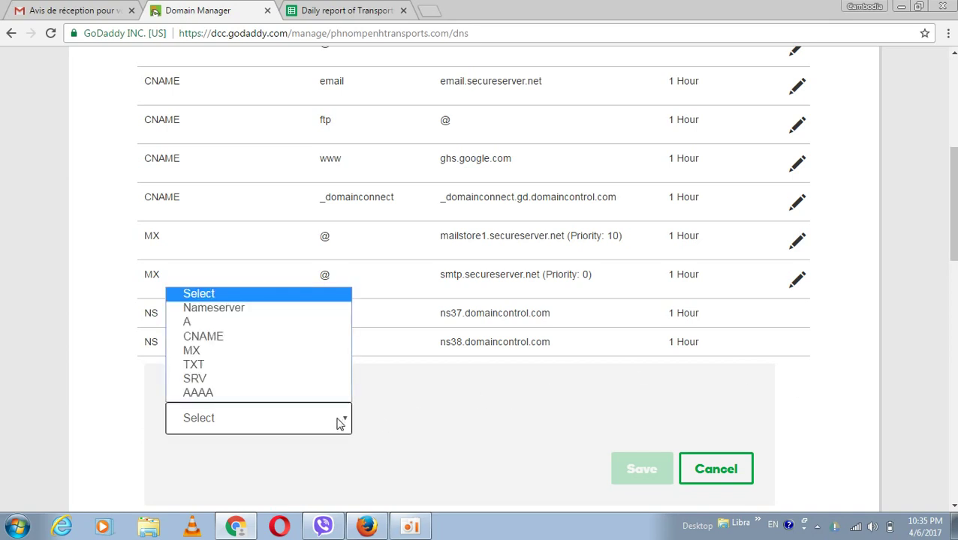
click(231, 343)
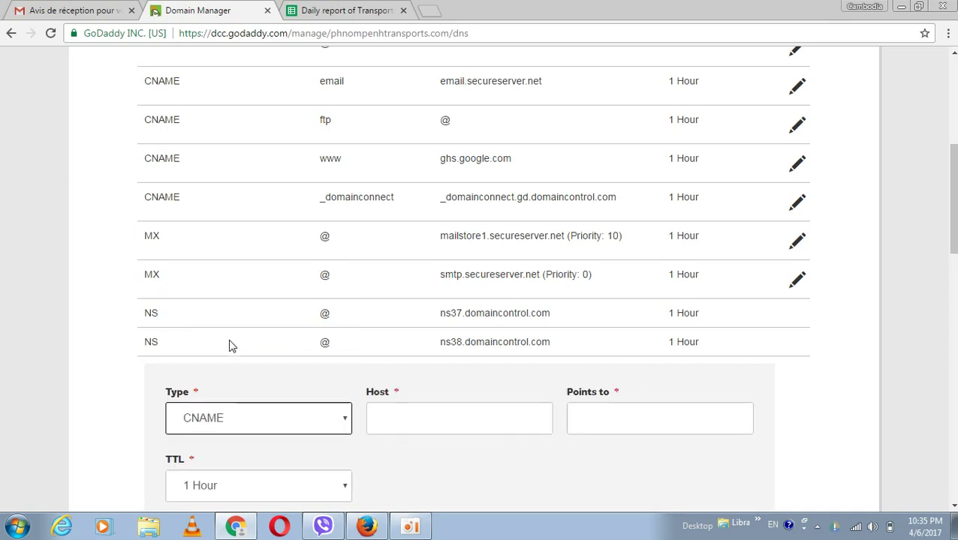
click(388, 421)
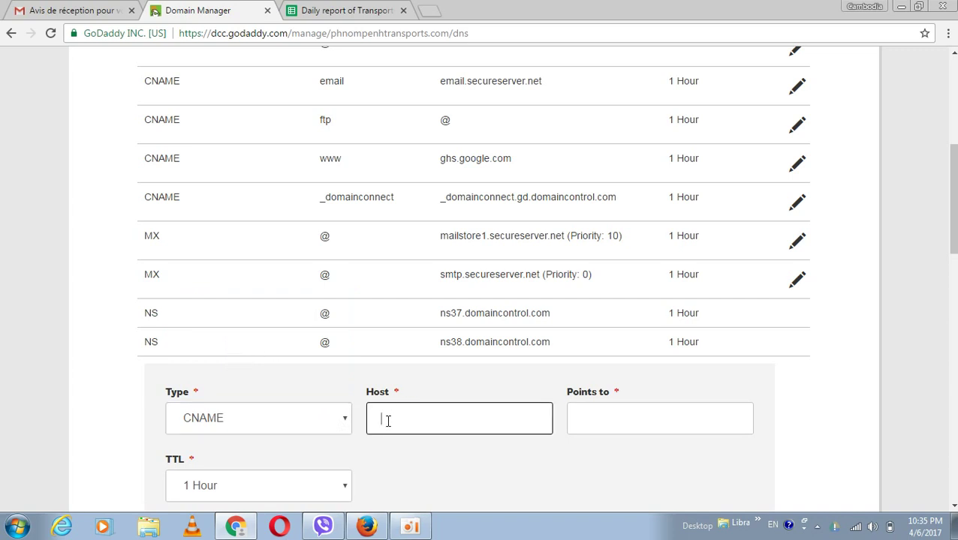
key(ctrl+v)
Copy the second CNAME's destination from Blogger in Firefox into the new GoDaddy record's Points to value in Chrome and save the record.
click(367, 528)
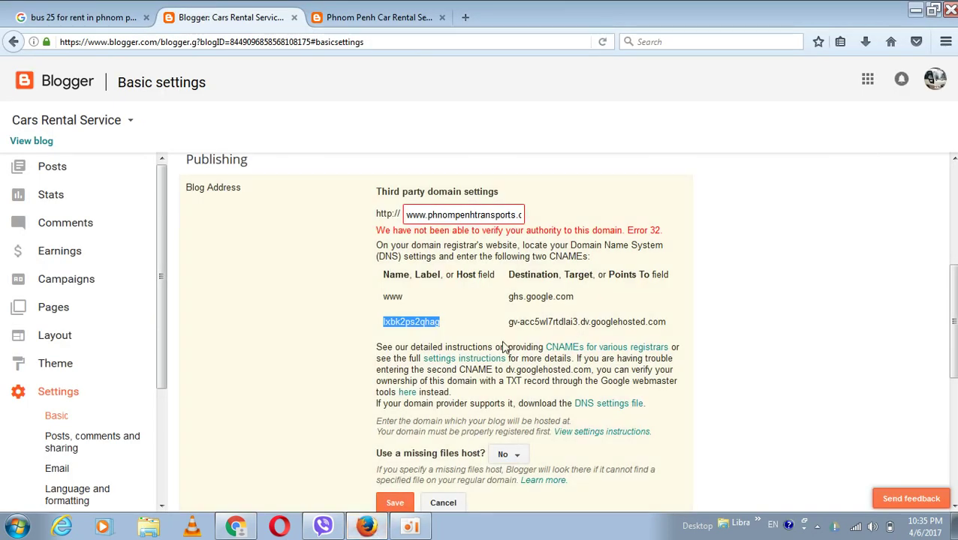
drag(508, 322, 660, 324)
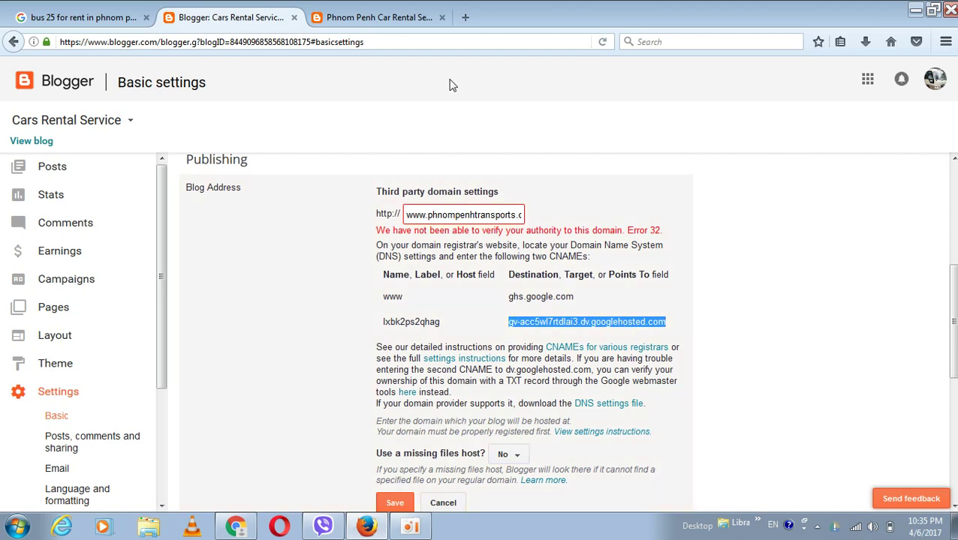
click(237, 528)
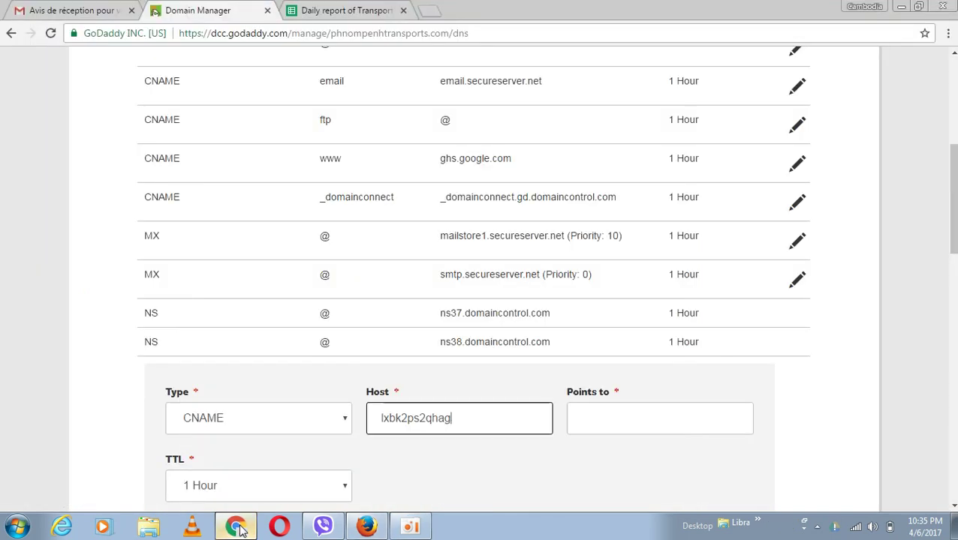
click(607, 411)
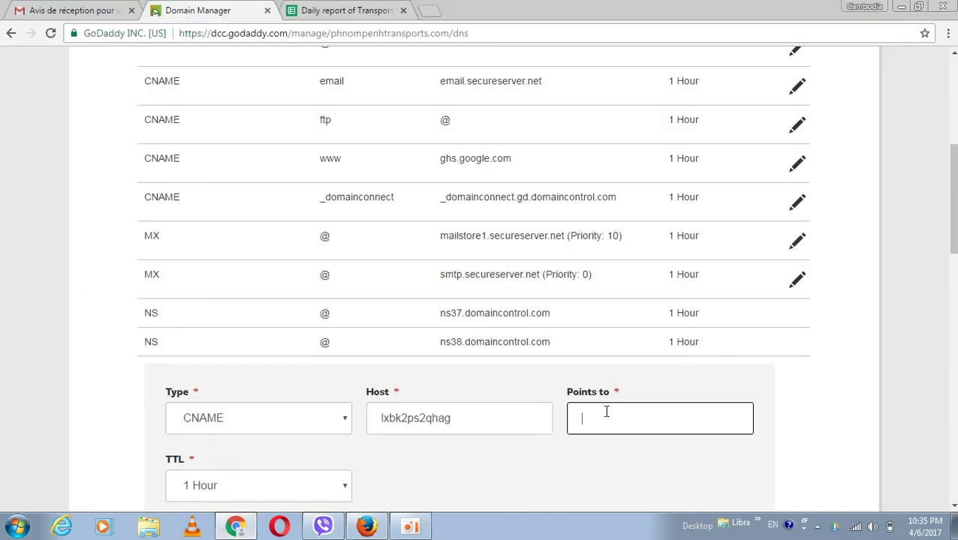
key(ctrl+v)
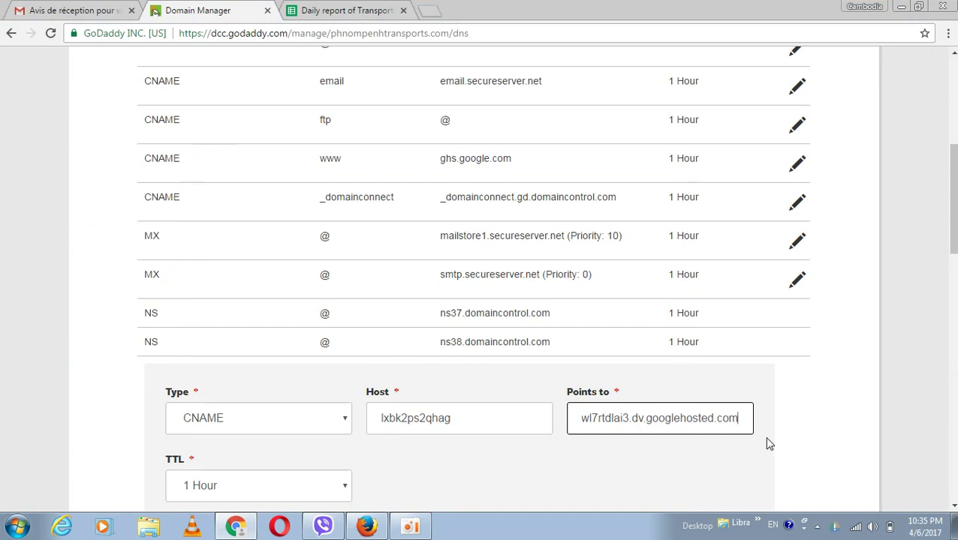
click(953, 508)
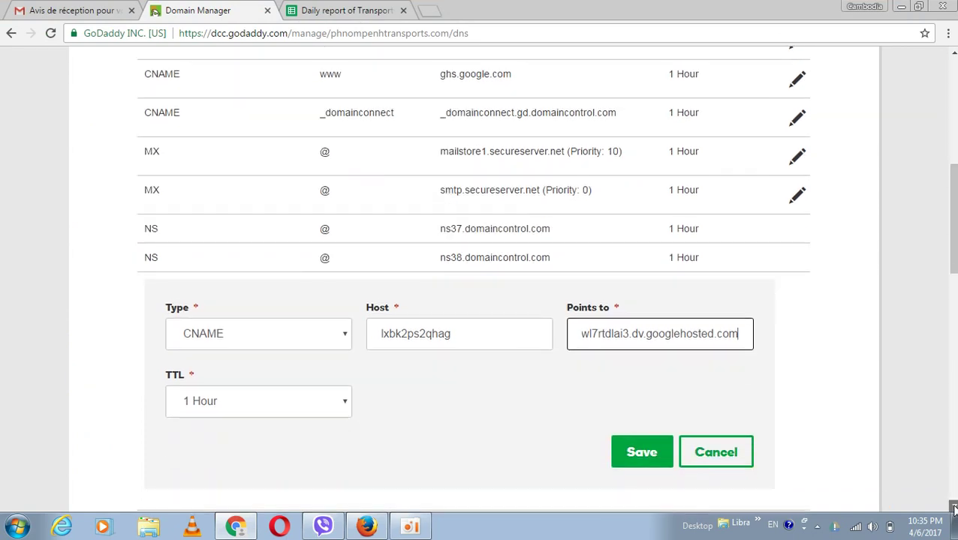
click(641, 455)
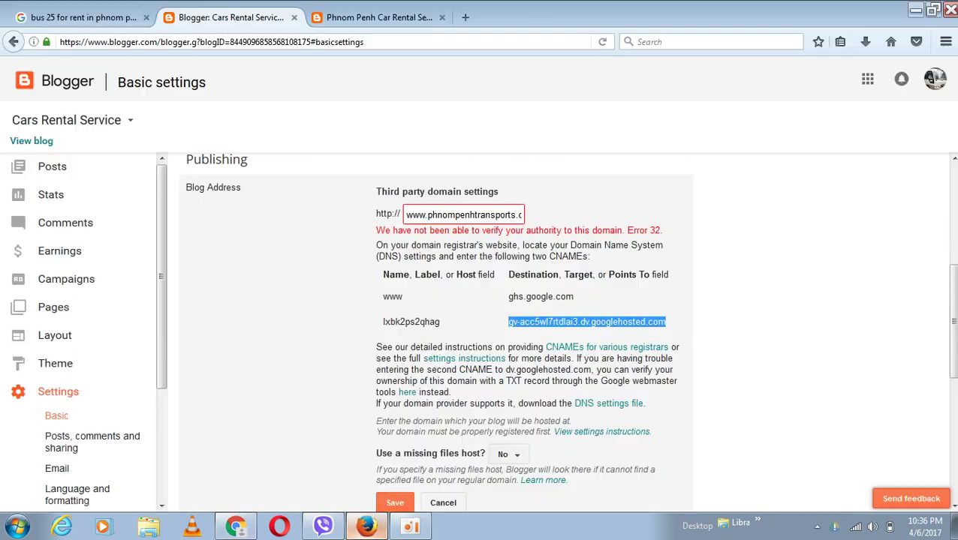
click(366, 526)
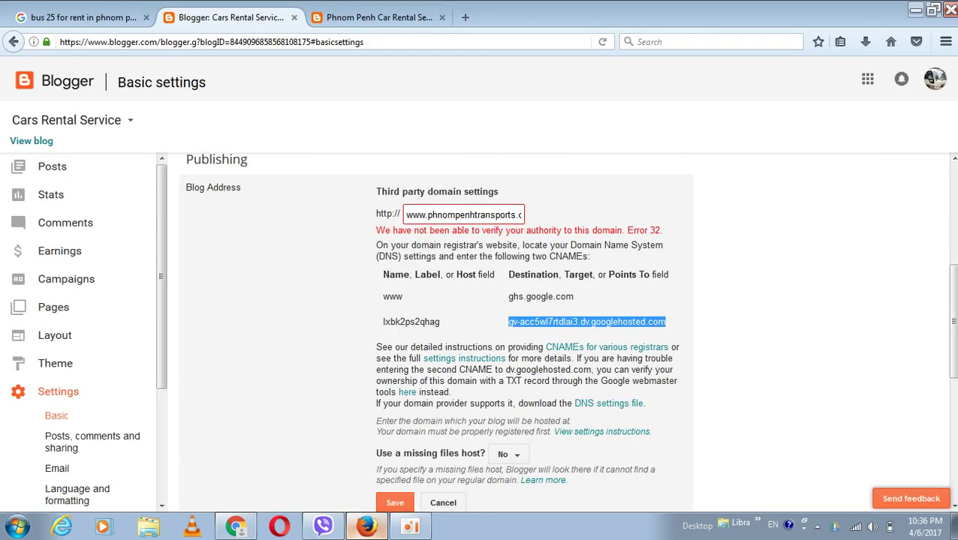
click(395, 504)
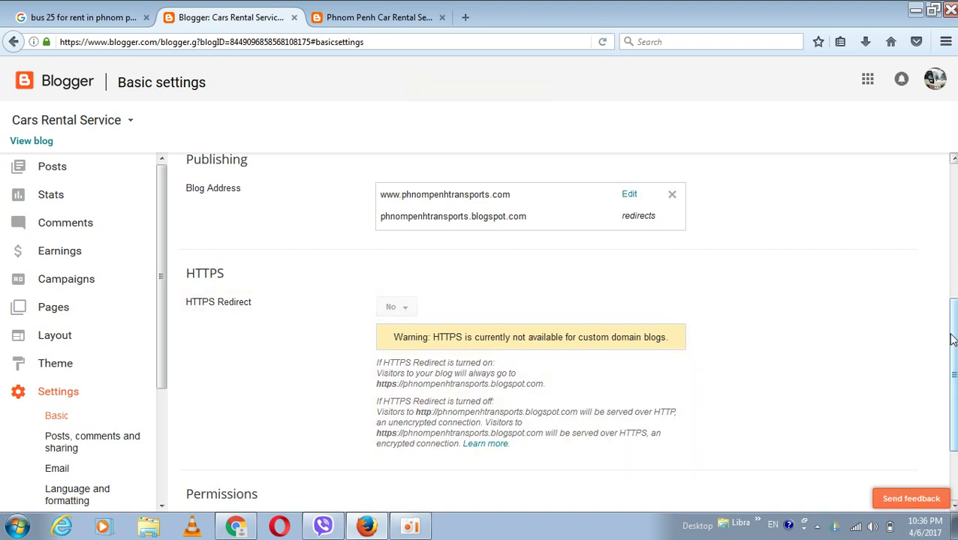
drag(954, 342, 955, 255)
scroll(955, 255, down, 1)
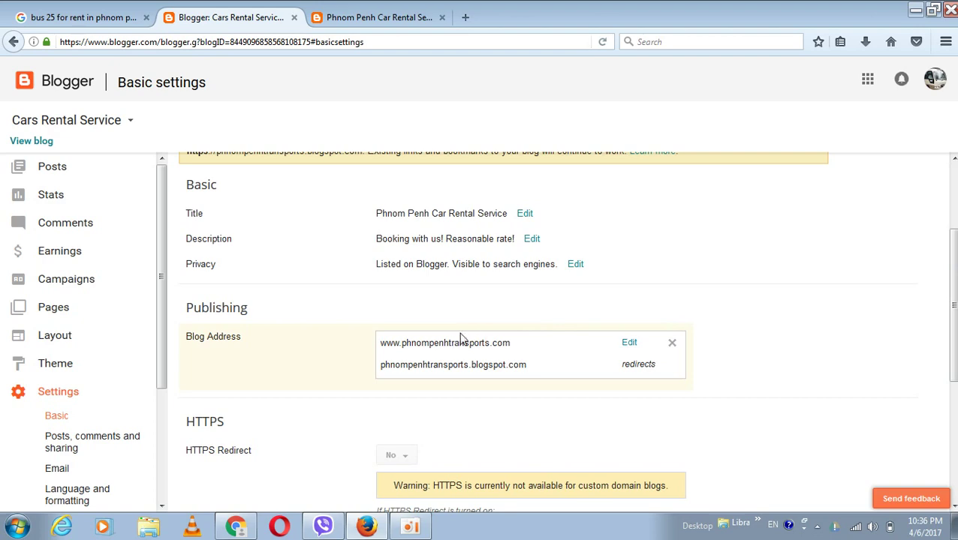
Reload the open phnompenhtransports.blogspot.com blog to check its redirect to the custom domain.
click(396, 19)
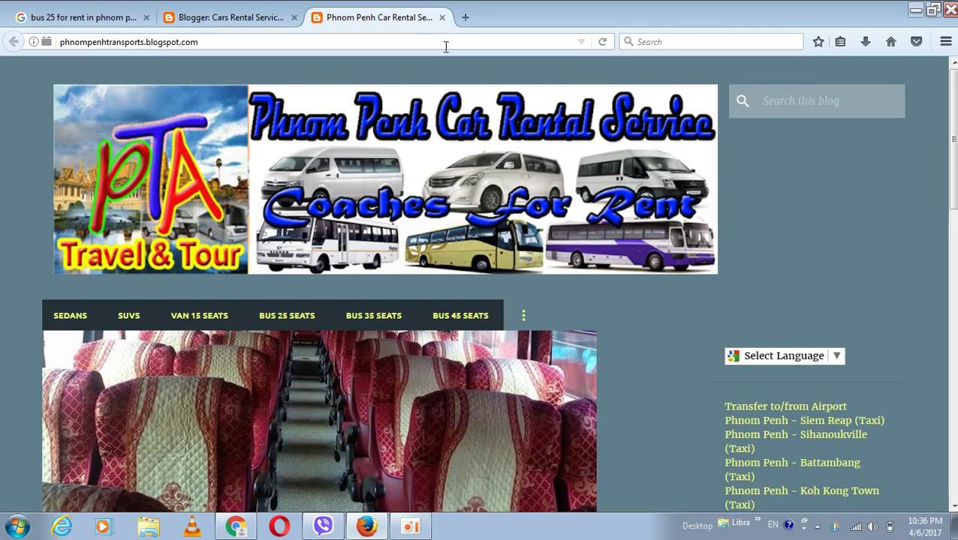
click(602, 42)
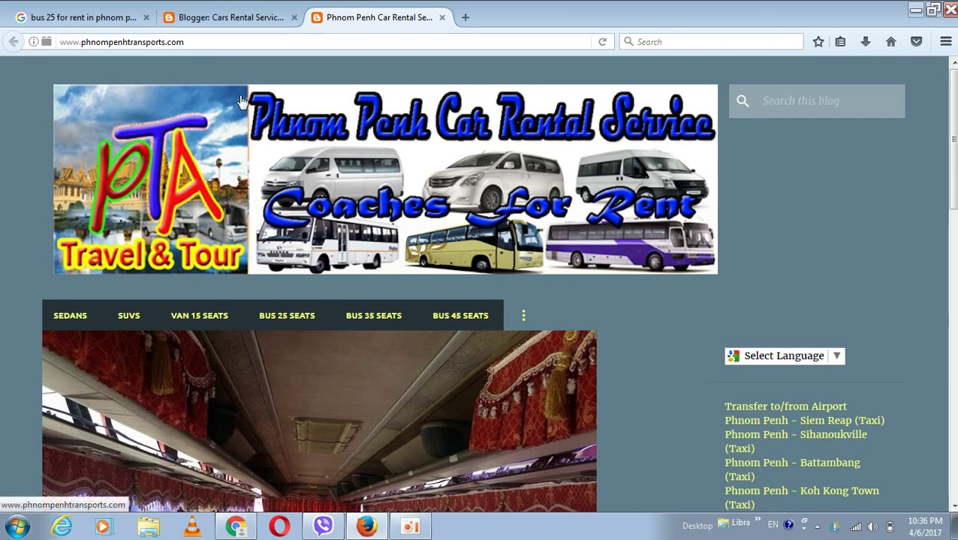
click(412, 527)
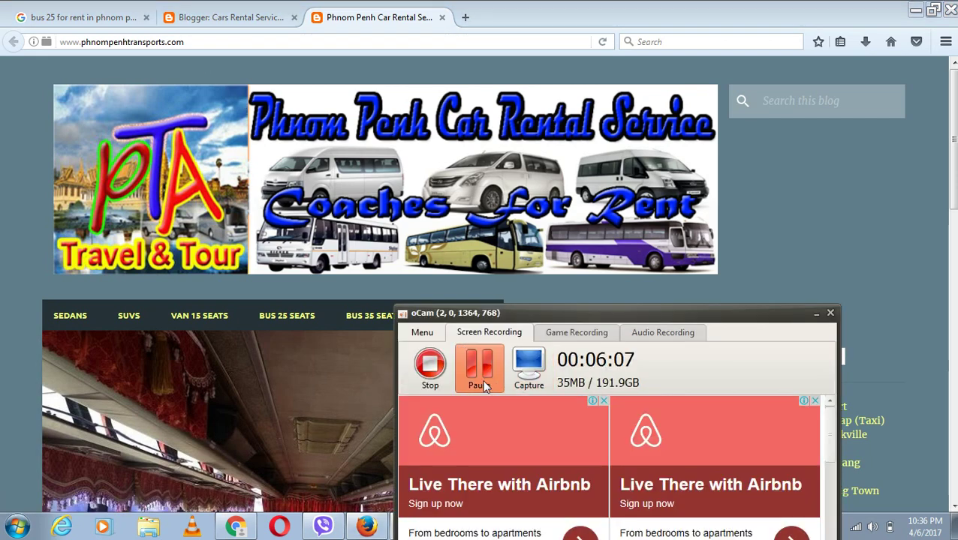